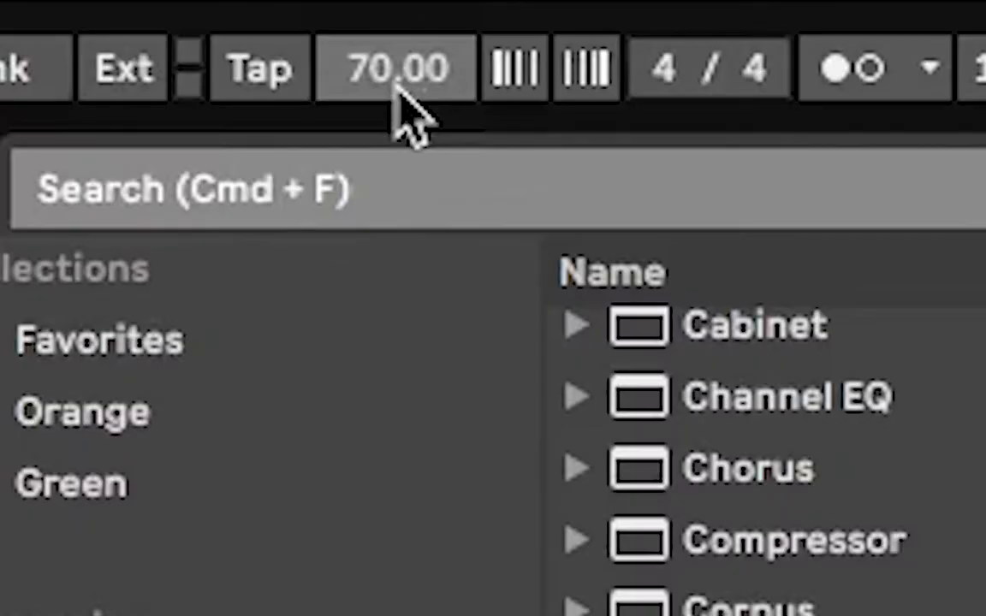
# Step: Set the tempo to 110 BPM and draw a one-beat C3 note at the start of a four-bar clip on the Kick track
pyautogui.write('110')
pyautogui.press('Return')
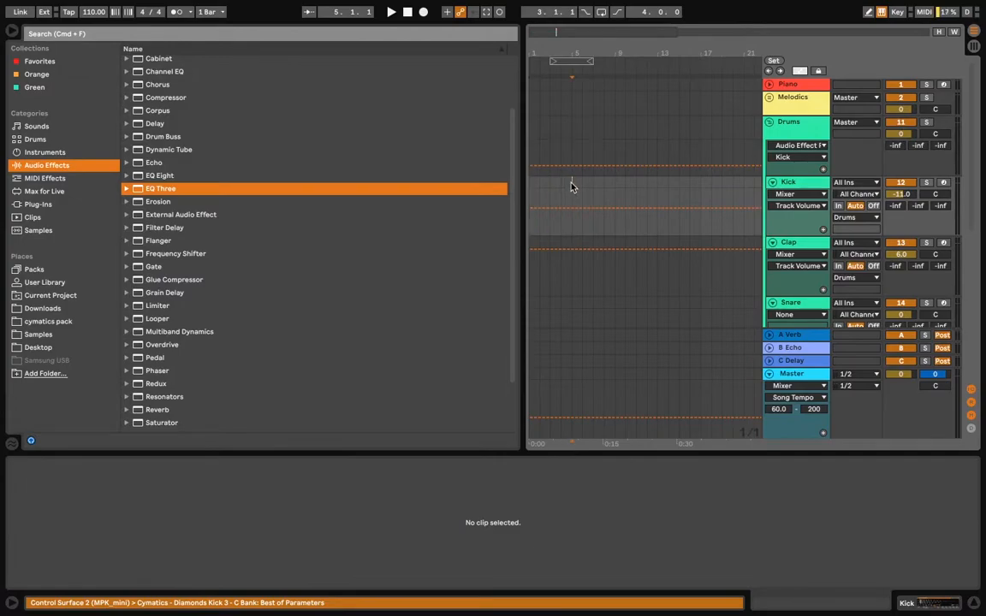
pyautogui.click(565, 183)
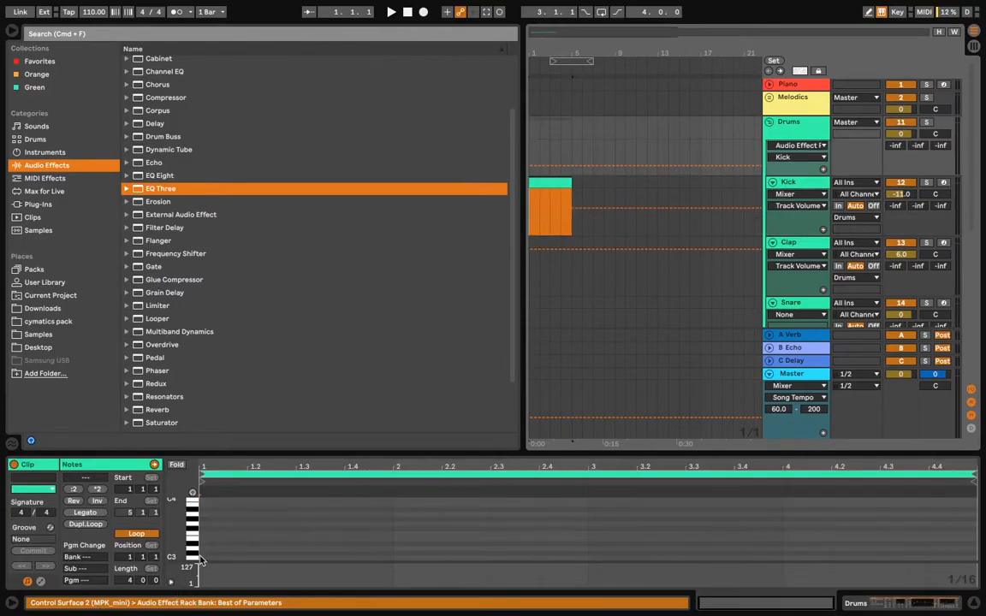
pyautogui.moveTo(199, 557); pyautogui.dragTo(246, 558)
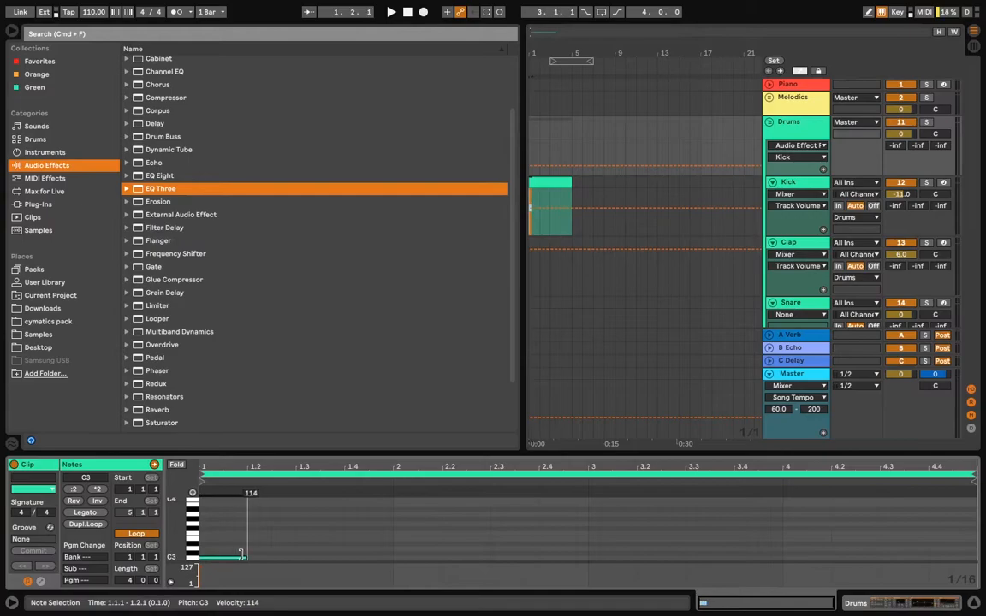
# Step: Duplicate the one-beat C3 kick note until it fills every beat of the four-bar clip, and play it back
pyautogui.press('super+d')
pyautogui.press('super+d')
pyautogui.press('super+d')
pyautogui.press('super+d')
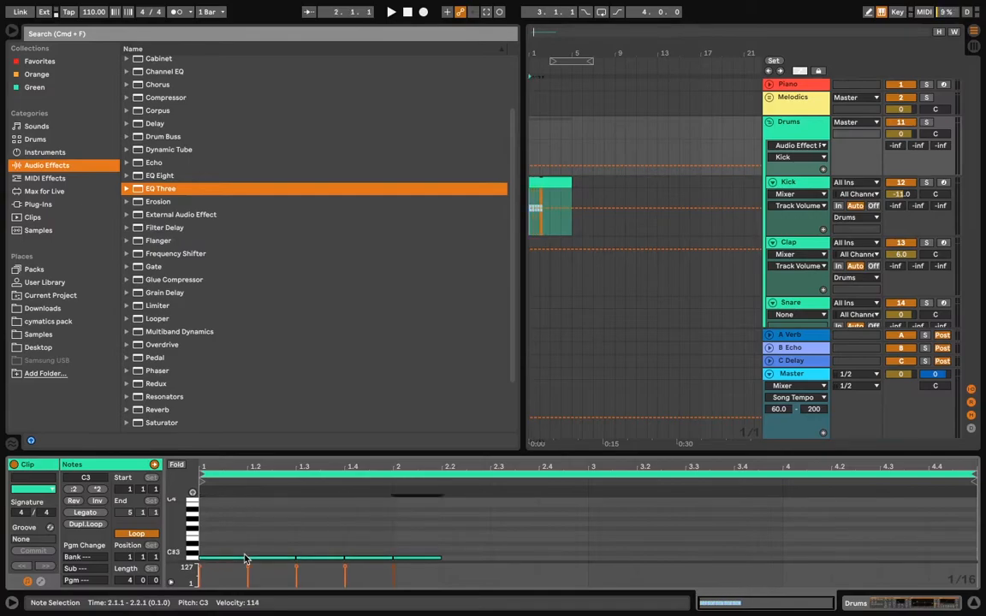
pyautogui.press('super+d')
pyautogui.press('super+d')
pyautogui.press('super+d')
pyautogui.press('super+d')
pyautogui.press('super+d')
pyautogui.press('super+d')
pyautogui.press('super+d')
pyautogui.press('super+d')
pyautogui.press('super+d')
pyautogui.press('super+d')
pyautogui.press('super+d')
pyautogui.press('space')
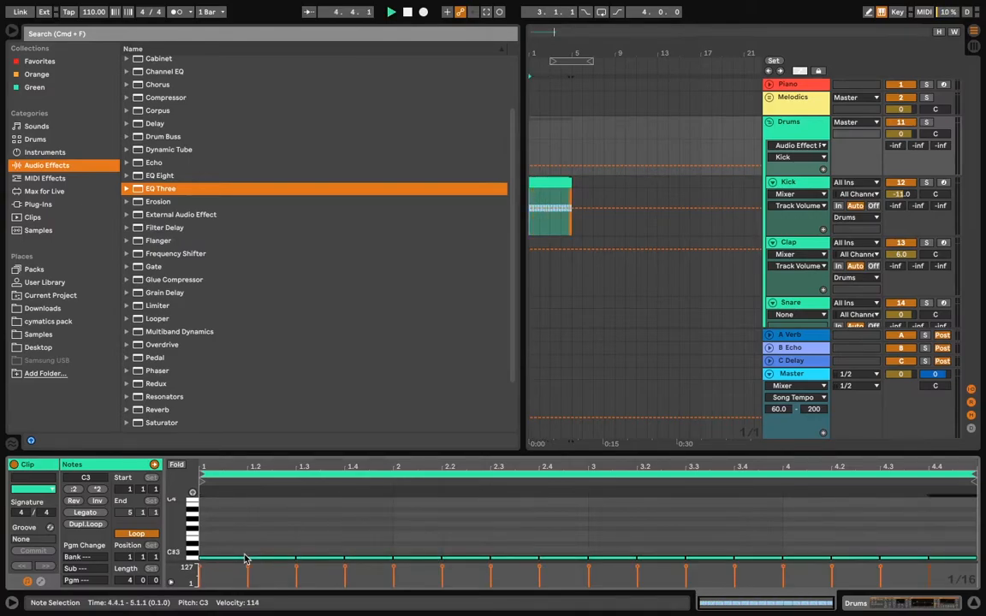
# Step: Replace the Kick track's sample with Cymatics - Sanctuary Kick 4 - G from the cymatics pack and set the track volume to -16 dB
pyautogui.click(815, 183)
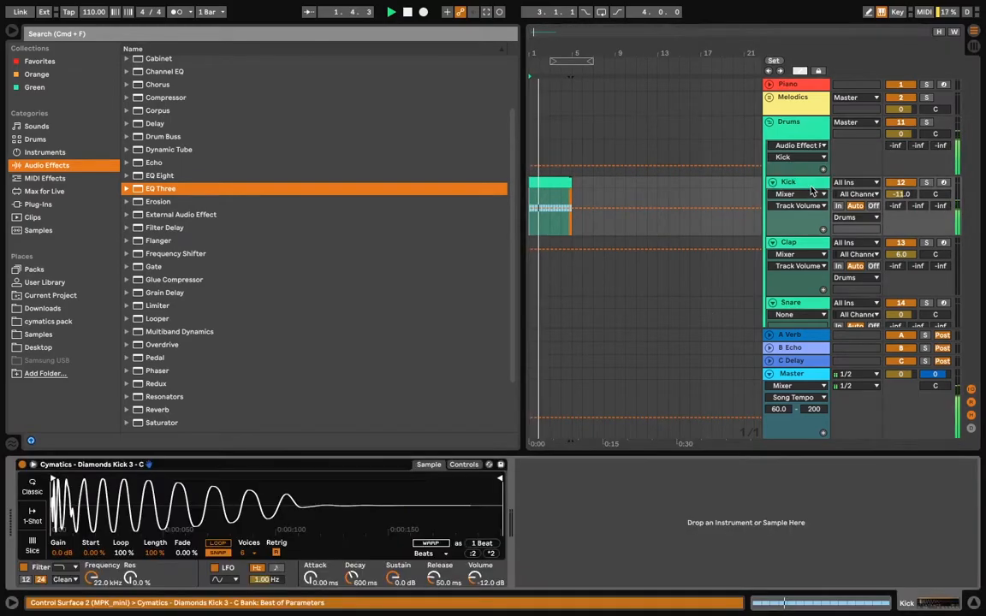
pyautogui.click(50, 348)
pyautogui.click(41, 334)
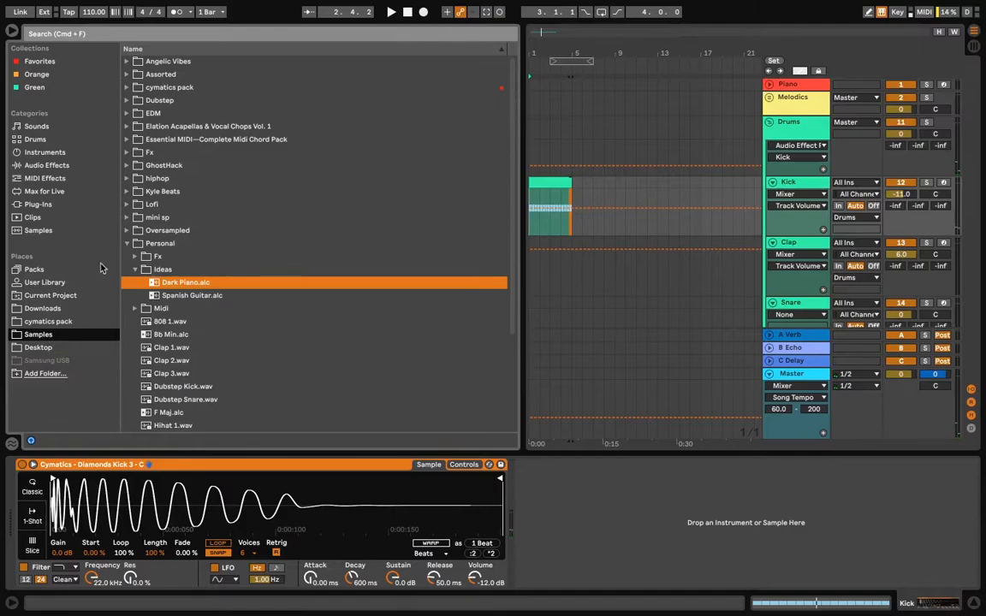
pyautogui.click(59, 325)
pyautogui.scroll(1, 198, 242)
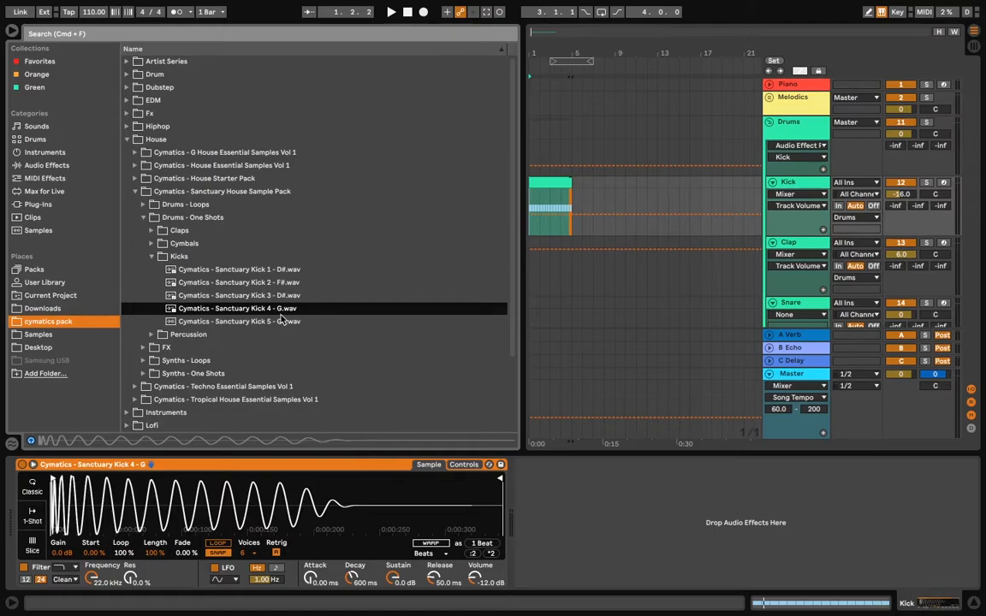
pyautogui.press('space')
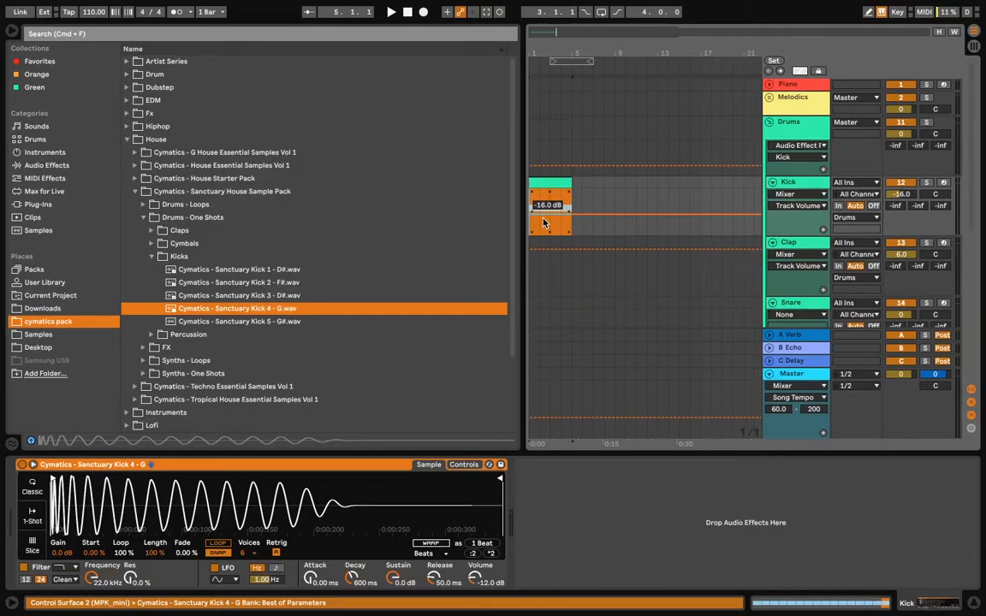
# Step: Build a four-bar Clap pattern of C3 notes on beats 2 and 4 with Cymatics - Sanctuary Clap 3, and set its volume to -9 dB
pyautogui.click(794, 244)
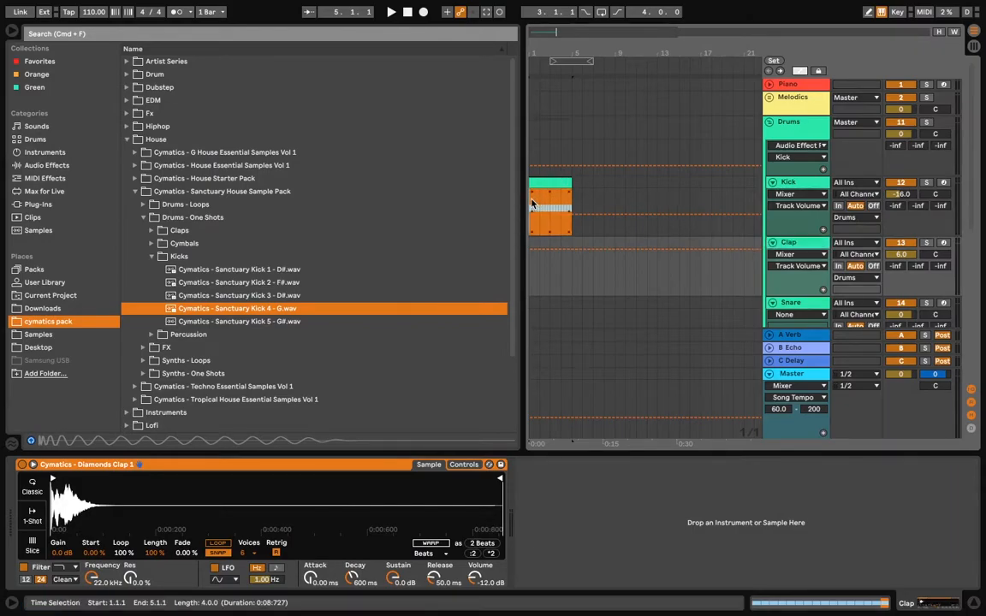
pyautogui.press('space')
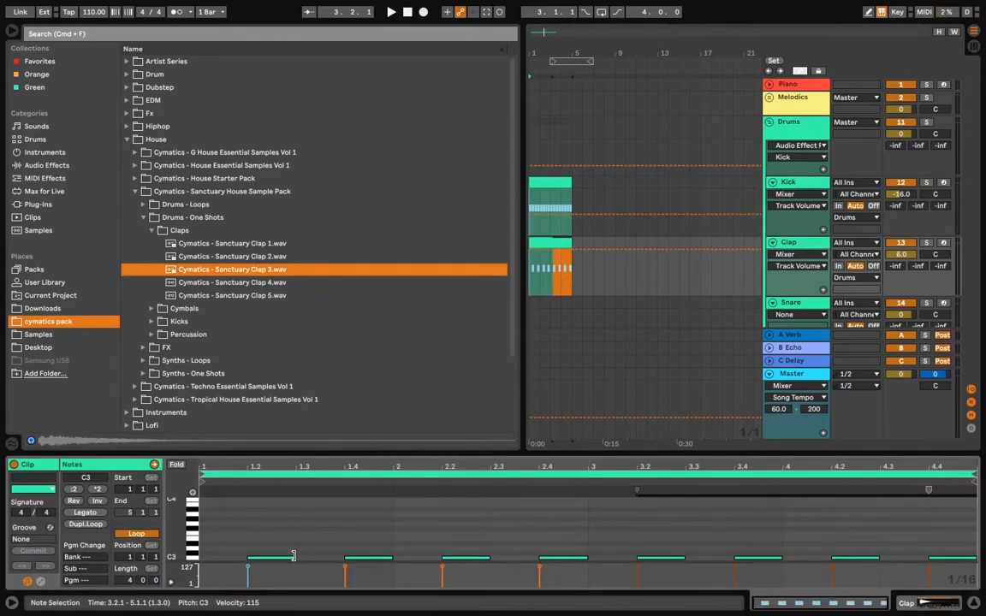
pyautogui.press('space')
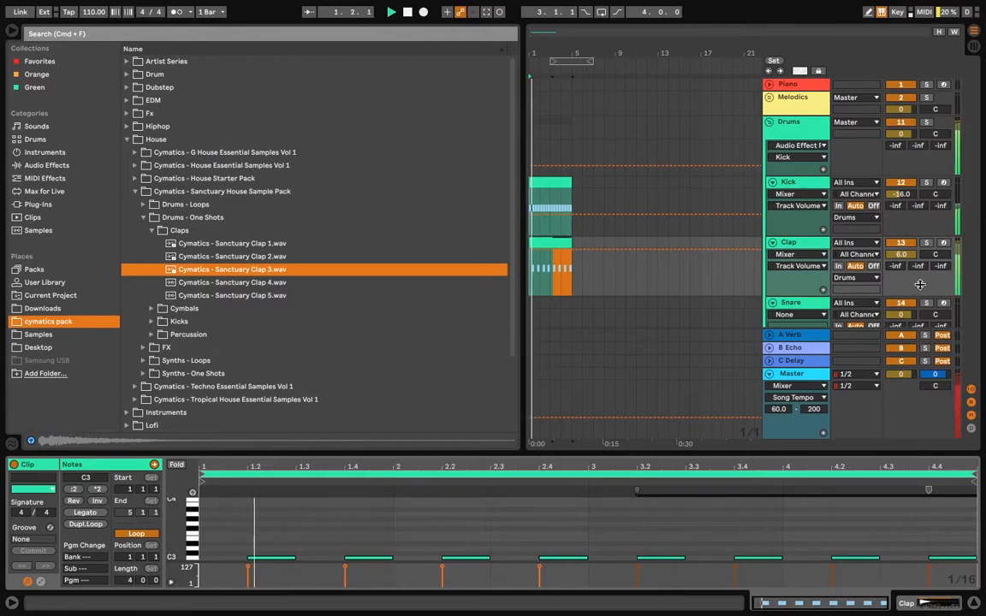
pyautogui.moveTo(904, 255); pyautogui.dragTo(904, 274)
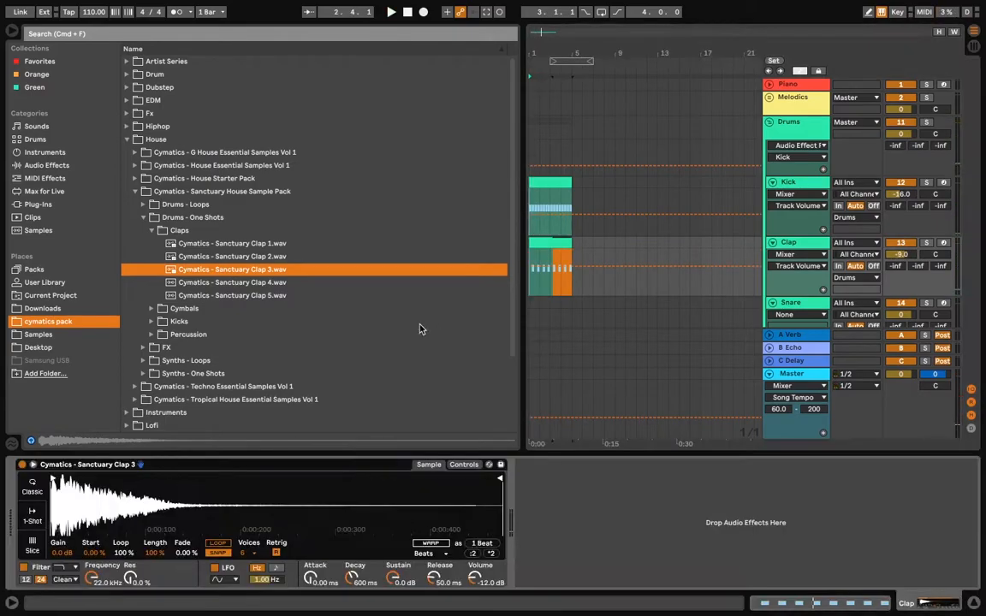
# Step: Browse the clap one-shots in Cymatics - House Starter Pack and duplicate the Clap track as a second clap layer
pyautogui.click(209, 179)
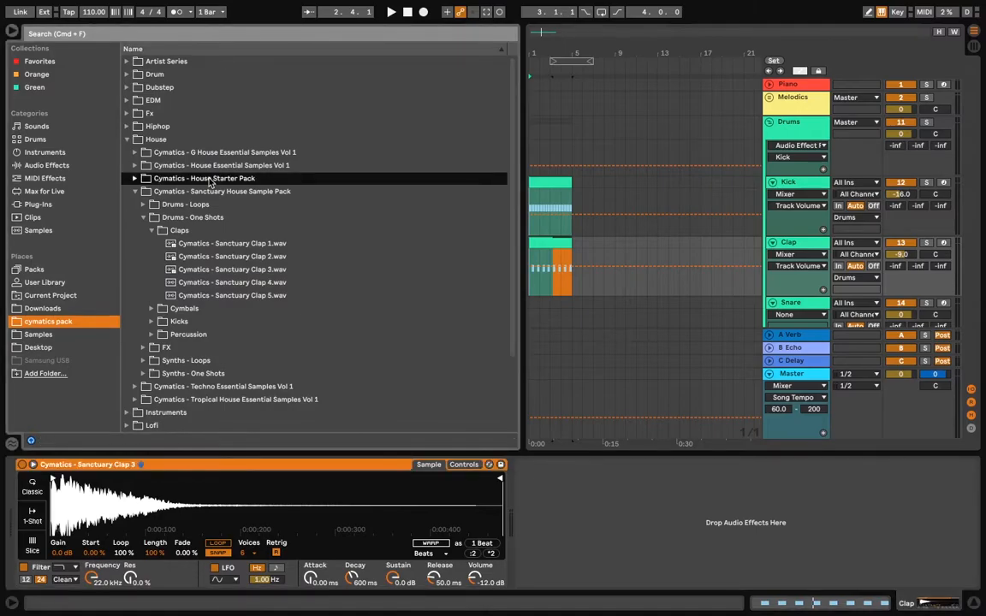
pyautogui.press('Right')
pyautogui.press('Down')
pyautogui.press('Down')
pyautogui.press('Down')
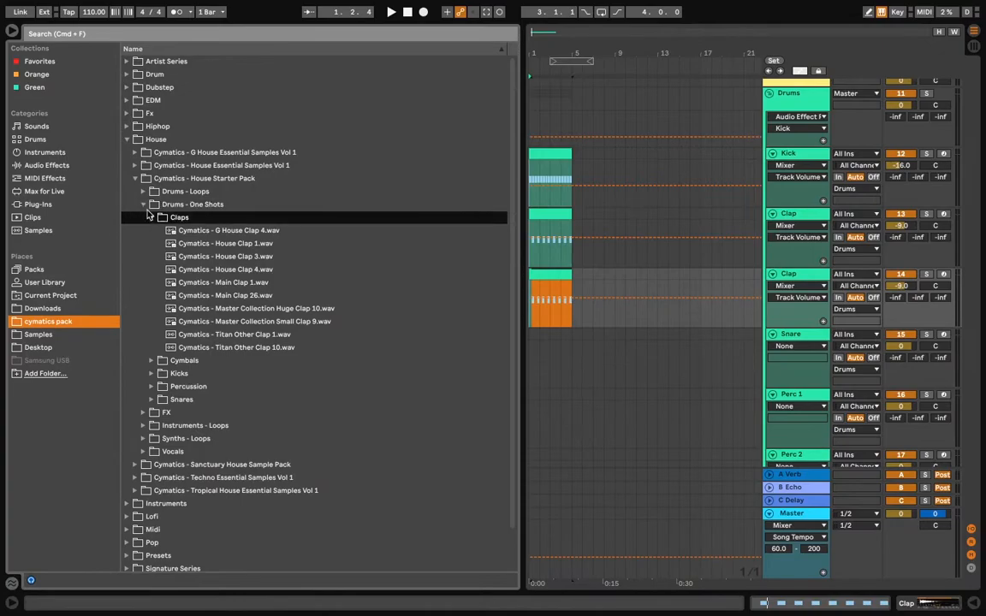
# Step: Open the open hi-hats among the House Starter Pack's cymbal one-shots and pick Cymatics - G House Open Hi-Hat 3 for the HH track
pyautogui.press('Left')
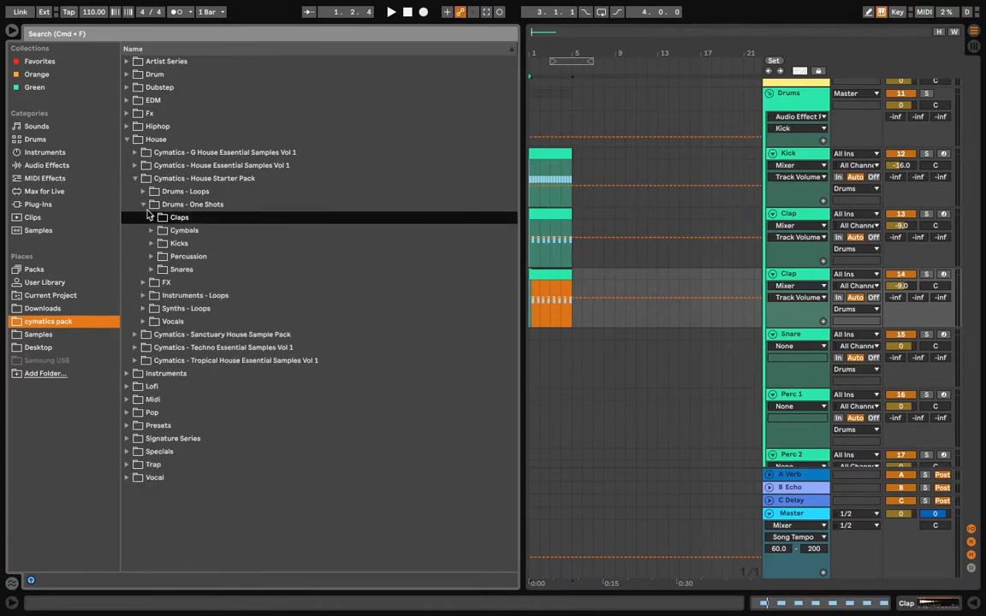
pyautogui.press('Down')
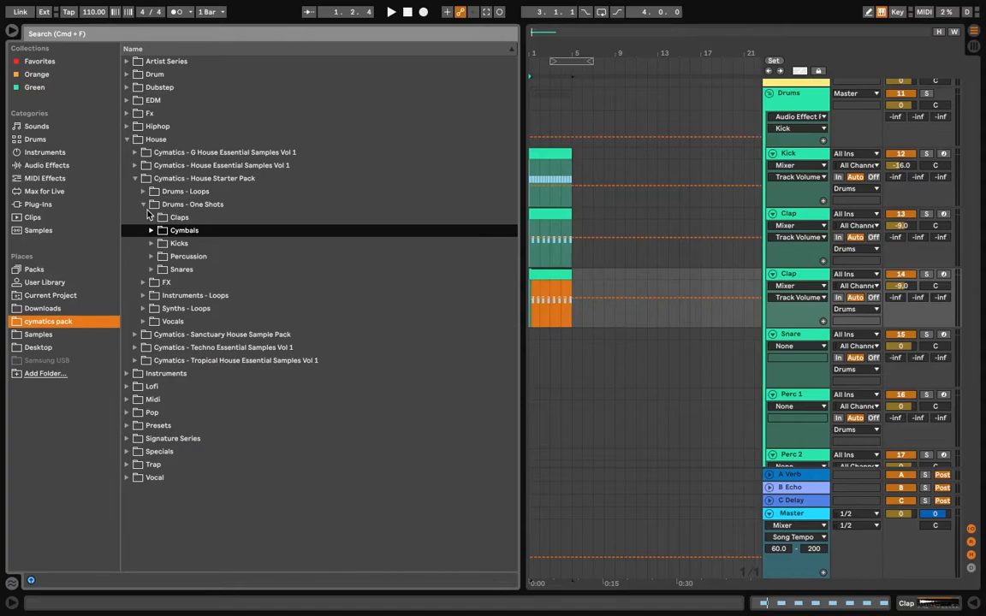
pyautogui.press('Down')
pyautogui.press('Right')
pyautogui.press('Left')
pyautogui.press('Up')
pyautogui.press('Right')
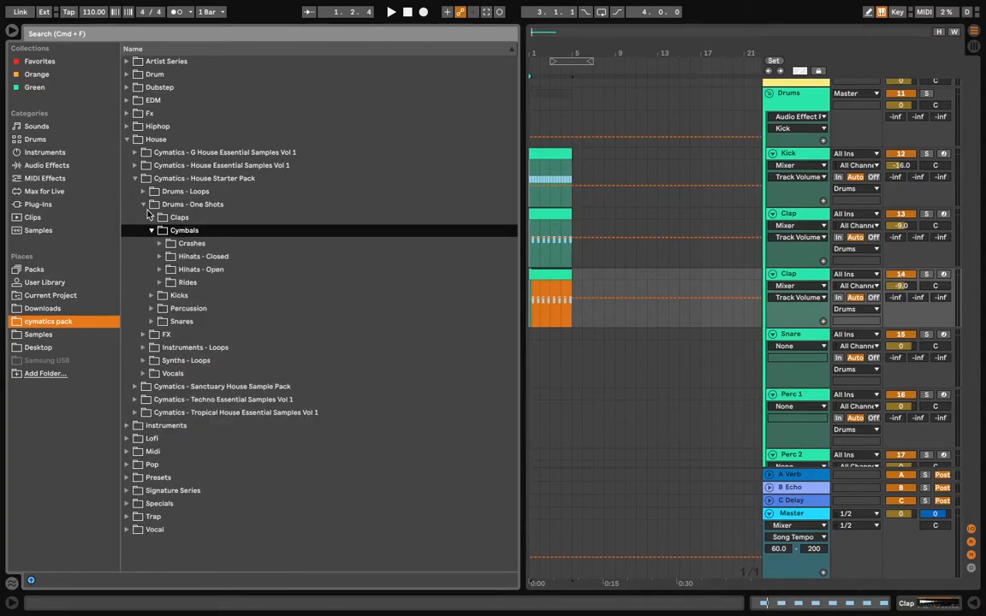
pyautogui.press('Down')
pyautogui.press('Down')
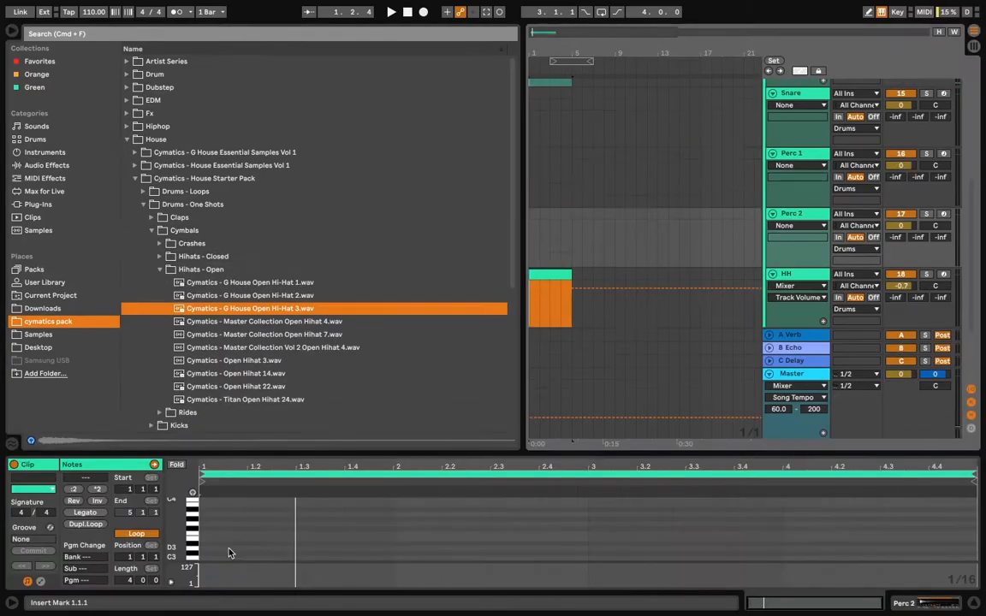
# Step: Draw a half-beat C3 note on the first offbeat of the HH clip and duplicate it to every offbeat across four bars
pyautogui.click(228, 562)
pyautogui.doubleClick(228, 560)
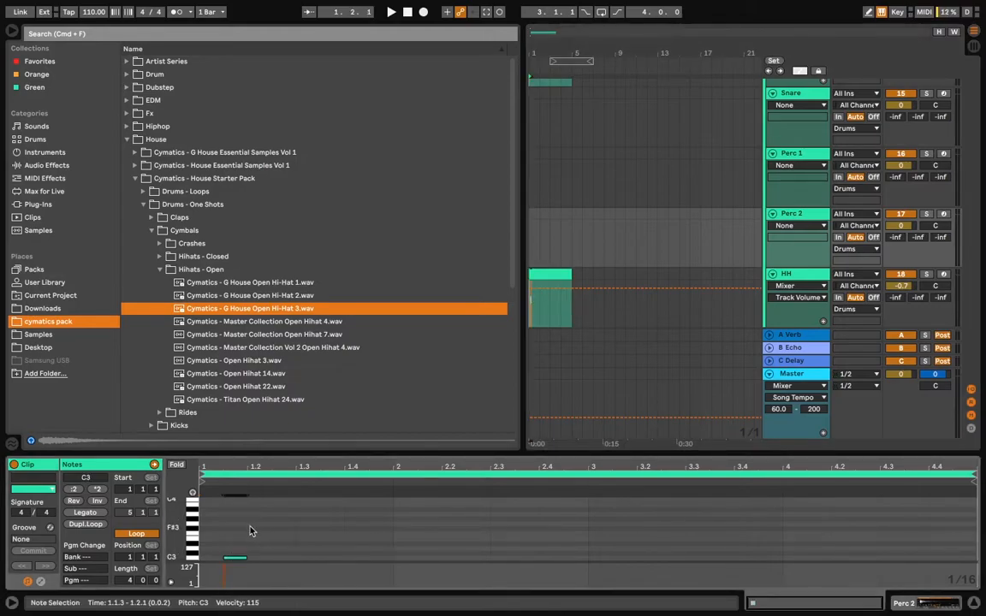
pyautogui.moveTo(246, 526); pyautogui.dragTo(215, 588)
pyautogui.press('super+d')
pyautogui.press('super+d')
pyautogui.press('super+d')
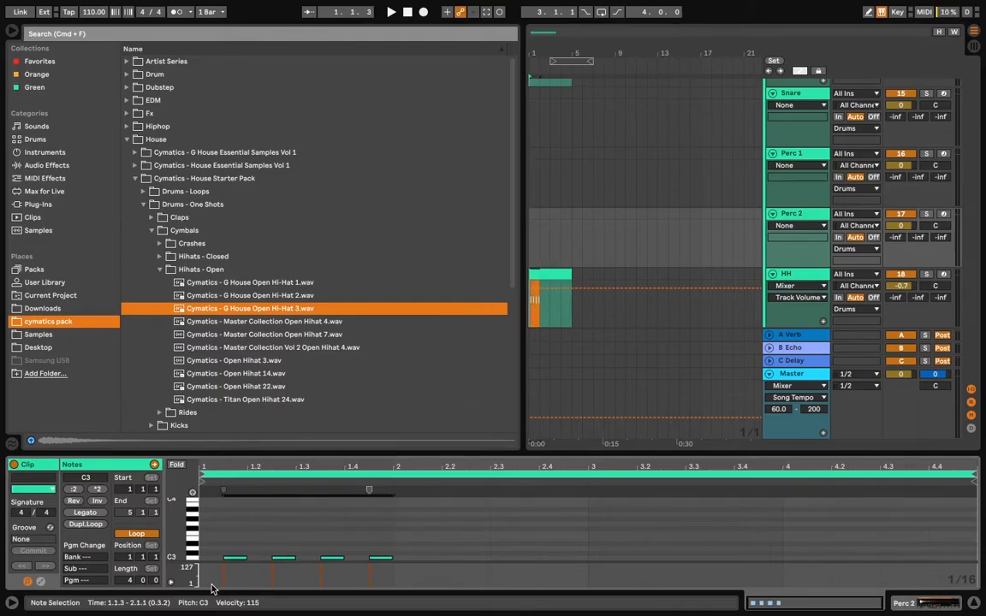
pyautogui.press('super+d')
pyautogui.press('space')
pyautogui.press('super+d')
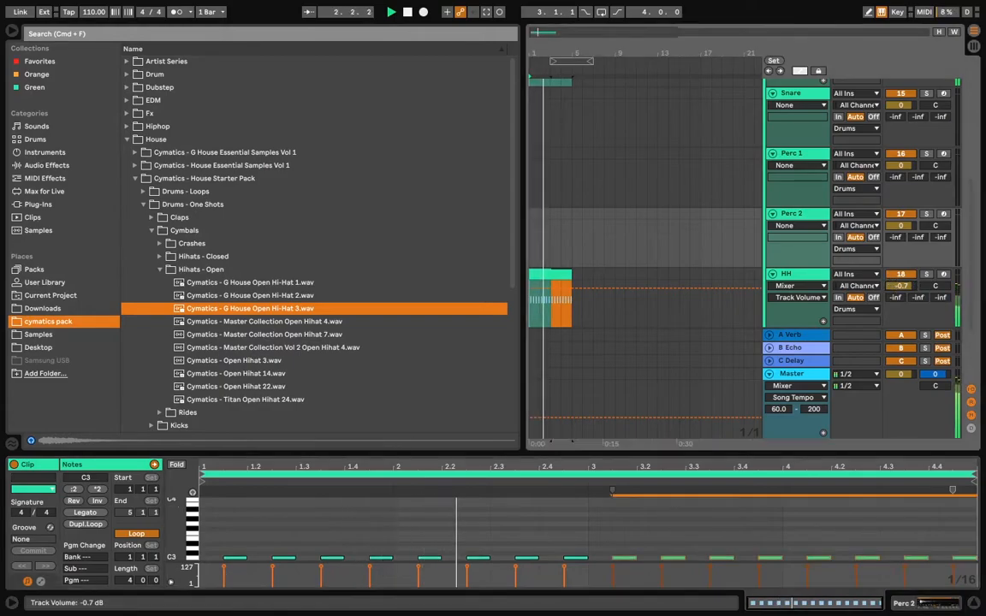
pyautogui.click(788, 276)
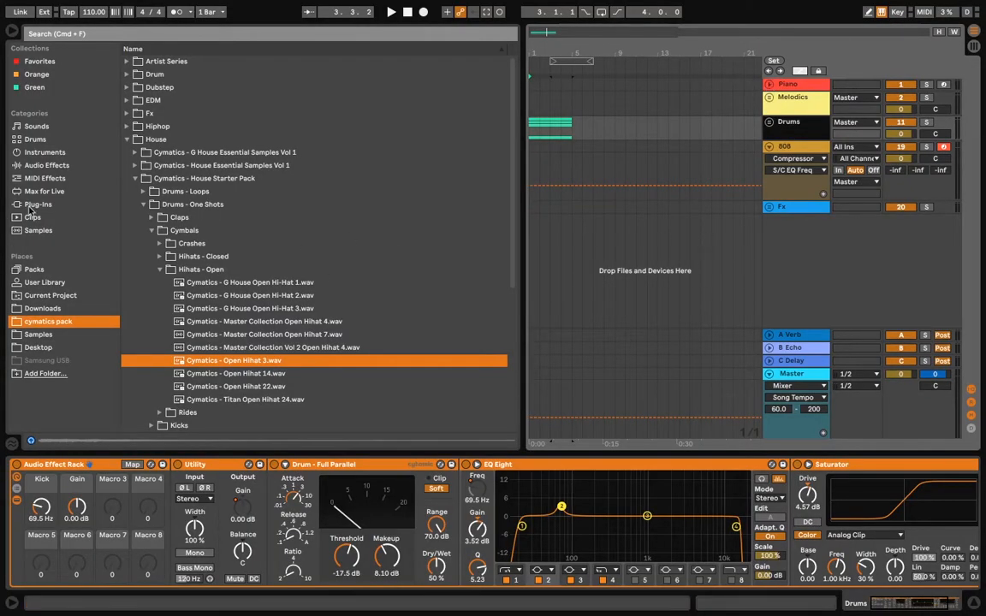
# Step: Add a new MIDI track with Addictive Keys and create an empty four-bar clip on it covering bars 1 to 4
pyautogui.rightClick(836, 290)
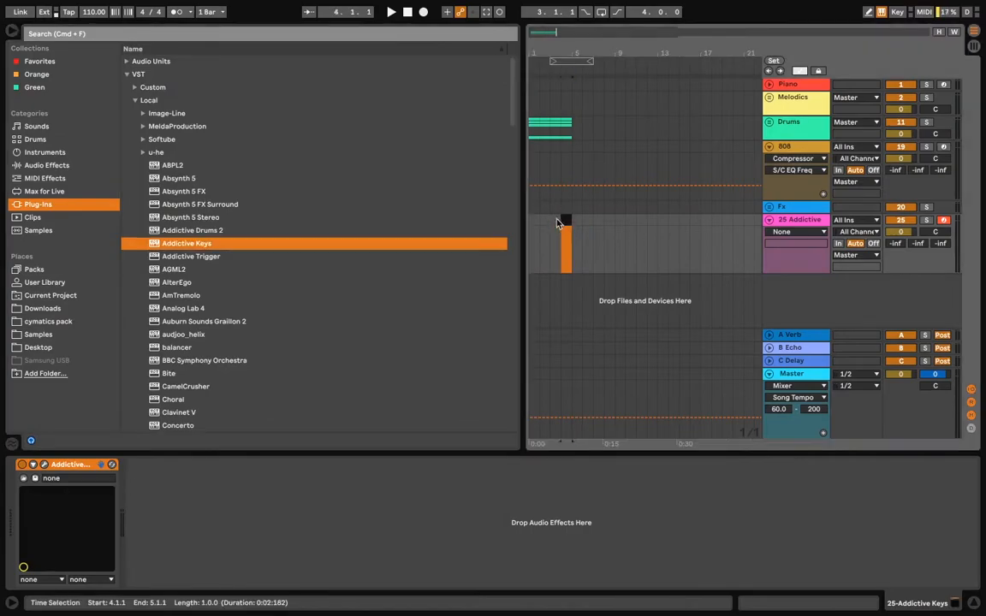
pyautogui.moveTo(573, 231); pyautogui.dragTo(519, 220)
pyautogui.hotkey('ctrl', 'shift', 'm')
pyautogui.press('space')
pyautogui.press('space')
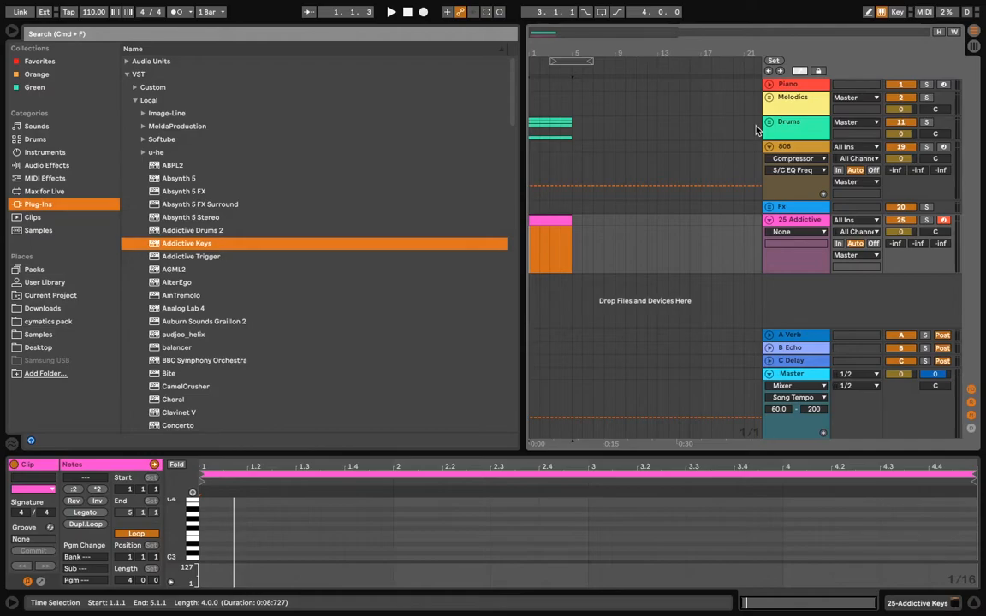
# Step: Enter one chord per bar (Gm, Bb, Dm, C) in the Addictive Keys clip, play it back and set the track volume to -4.5 dB
pyautogui.press('super+alt+e')
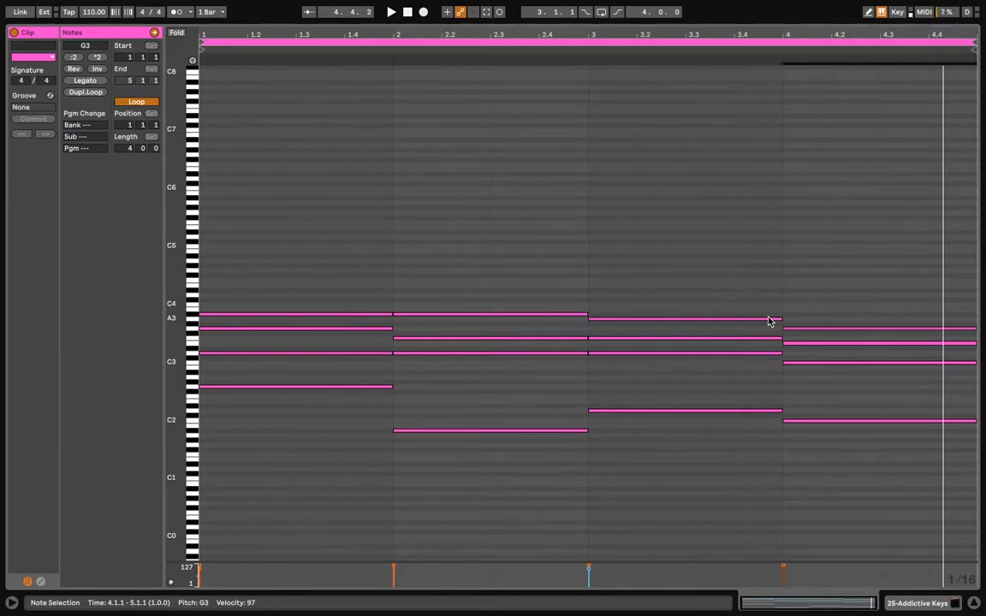
pyautogui.press('space')
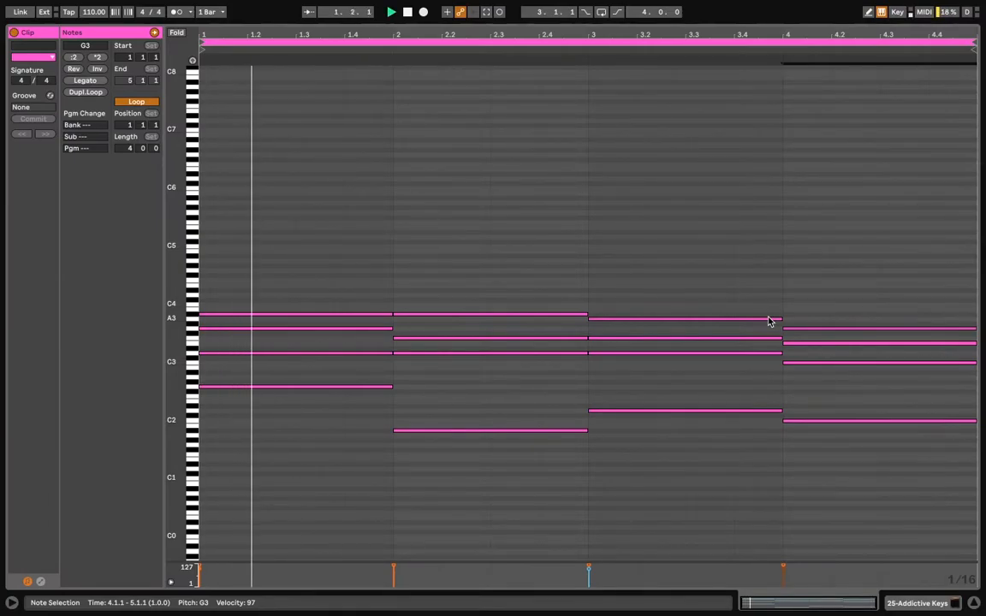
pyautogui.press('super+alt+e')
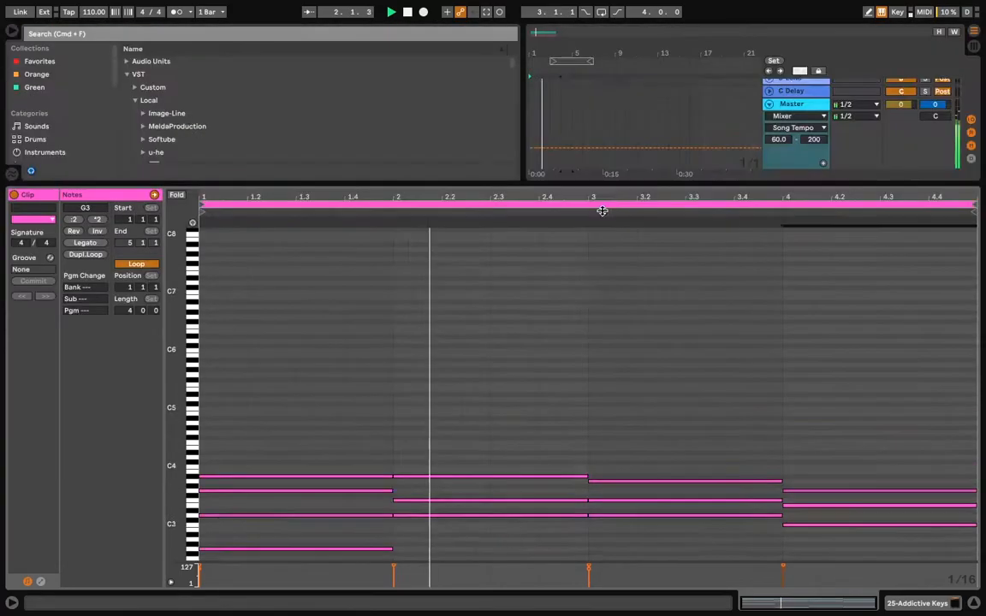
pyautogui.doubleClick(804, 220)
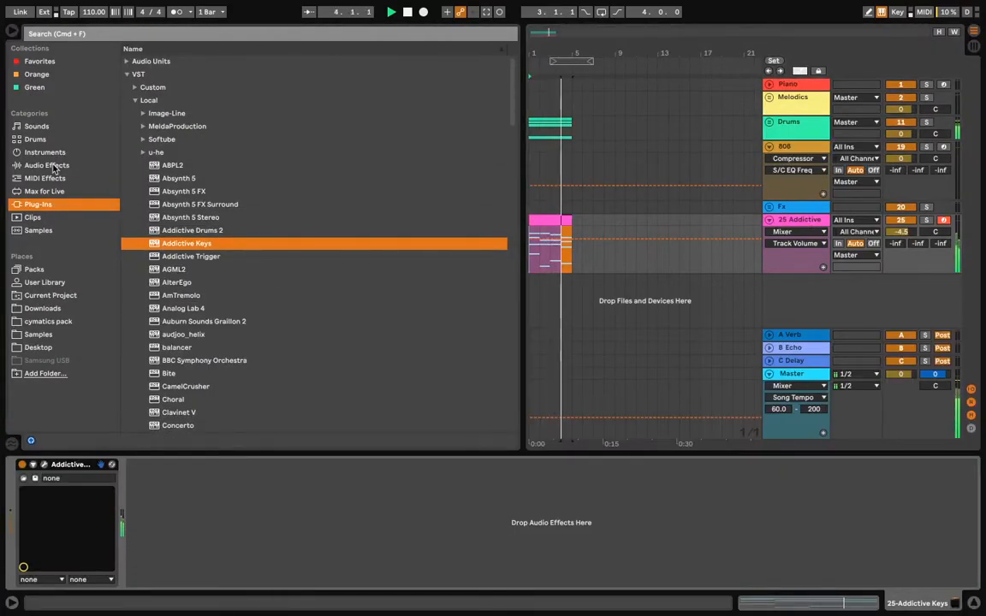
pyautogui.press('space')
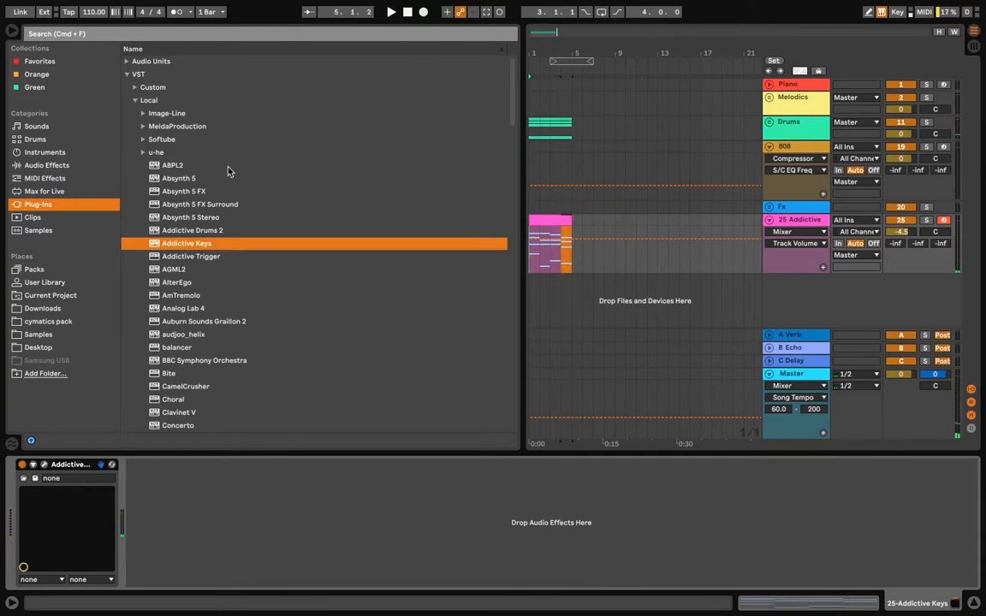
# Step: Search the plug-ins for "kick", load Kickstart after Addictive Keys and choose its second curve shape
pyautogui.click(140, 37)
pyautogui.write('kick')
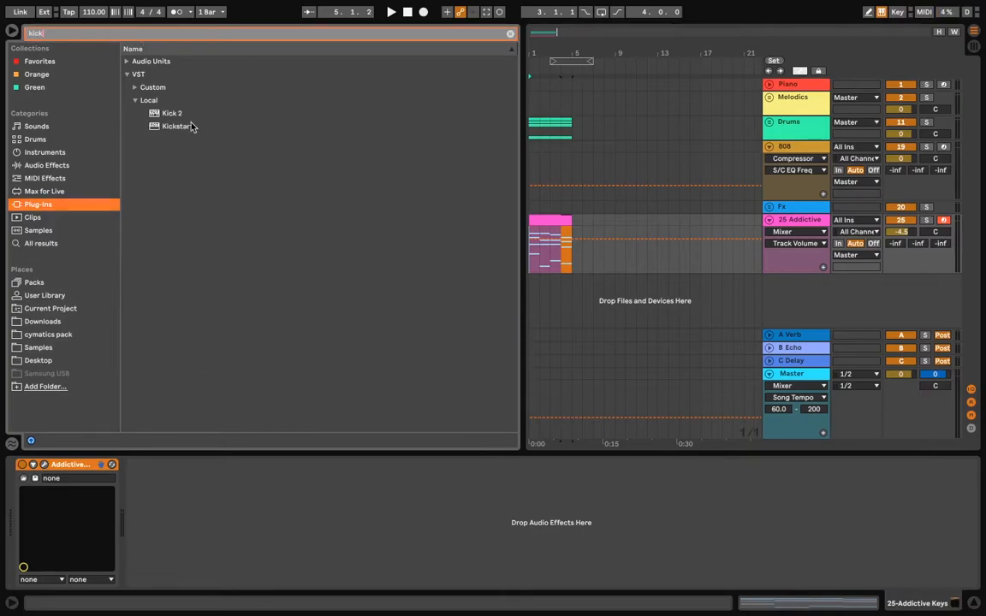
pyautogui.doubleClick(189, 127)
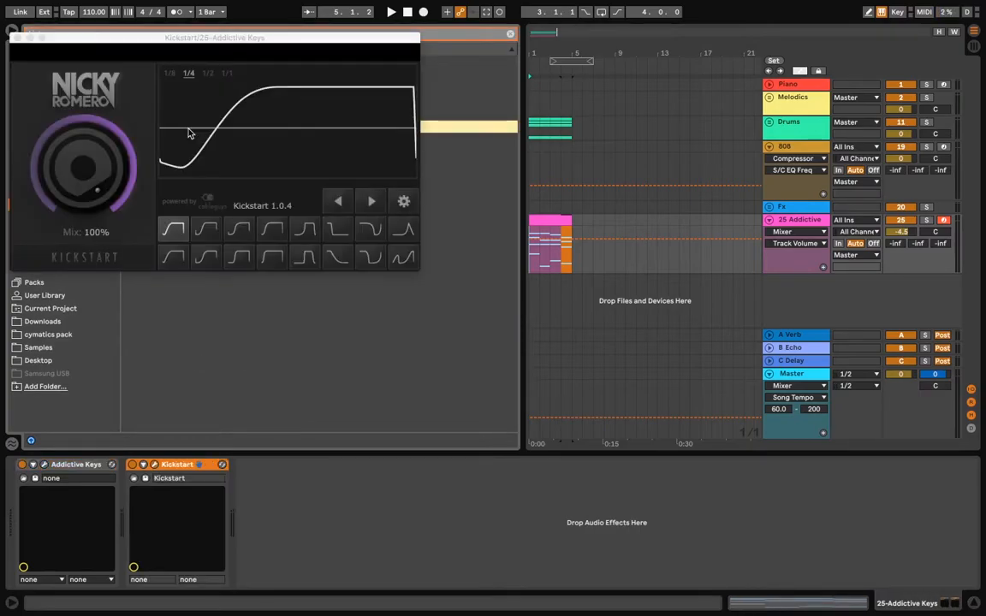
pyautogui.rightClick(908, 232)
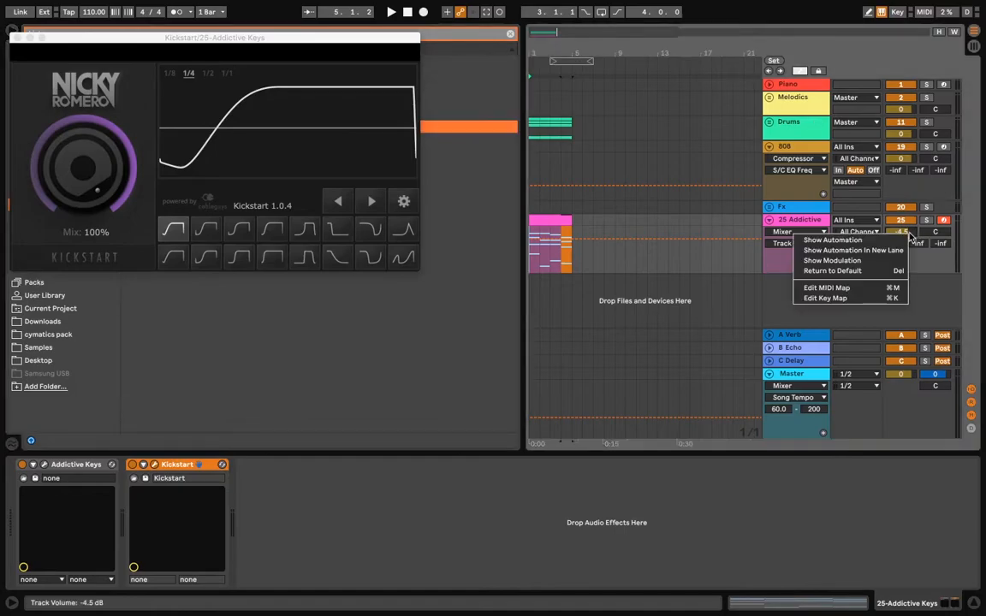
pyautogui.click(951, 249)
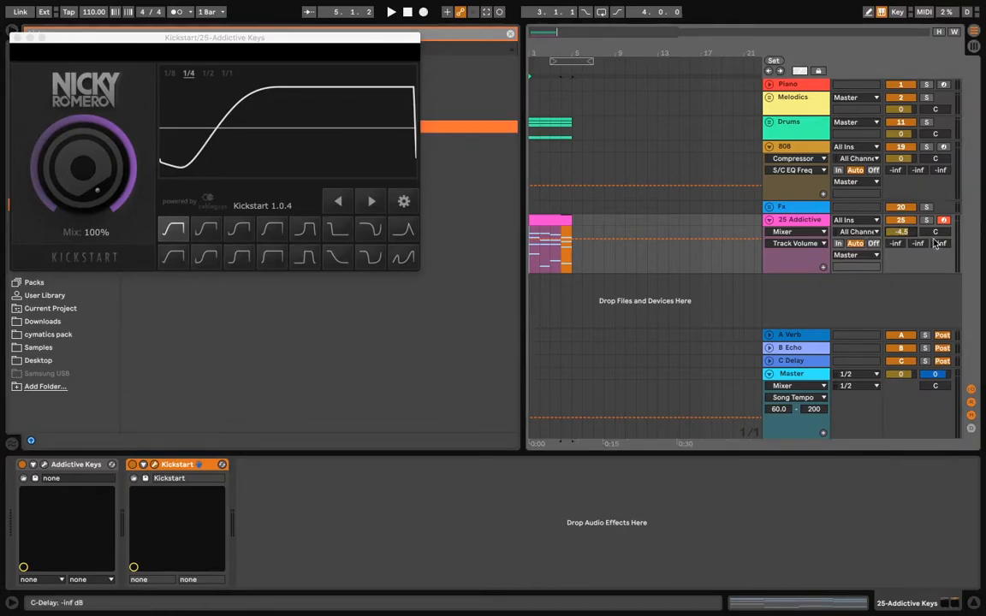
pyautogui.click(799, 221)
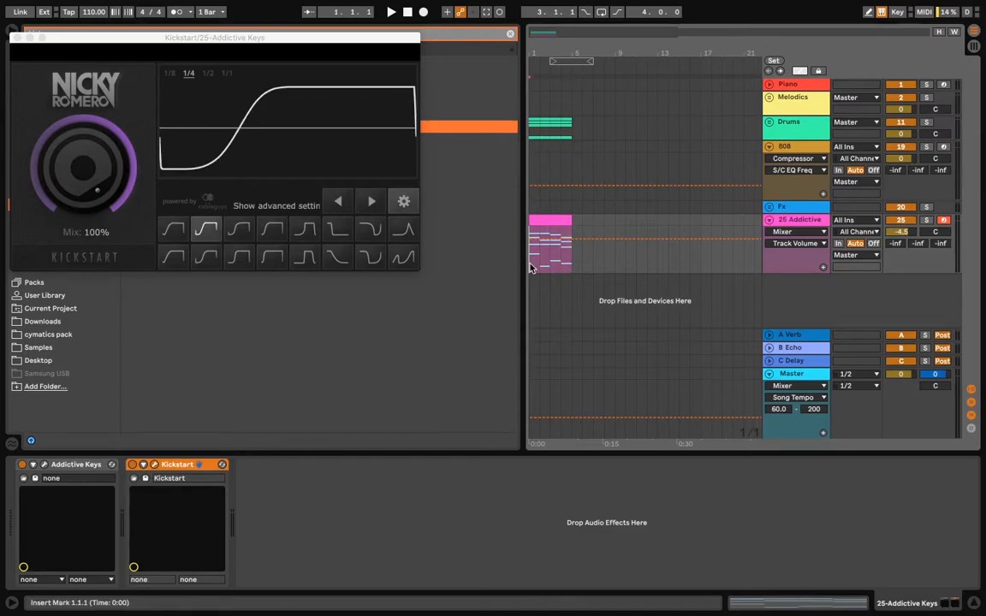
# Step: Play back the pumped chords, search the plug-ins for "omni" and load Omnisphere in place of Addictive Keys on the duplicate track 4
pyautogui.press('space')
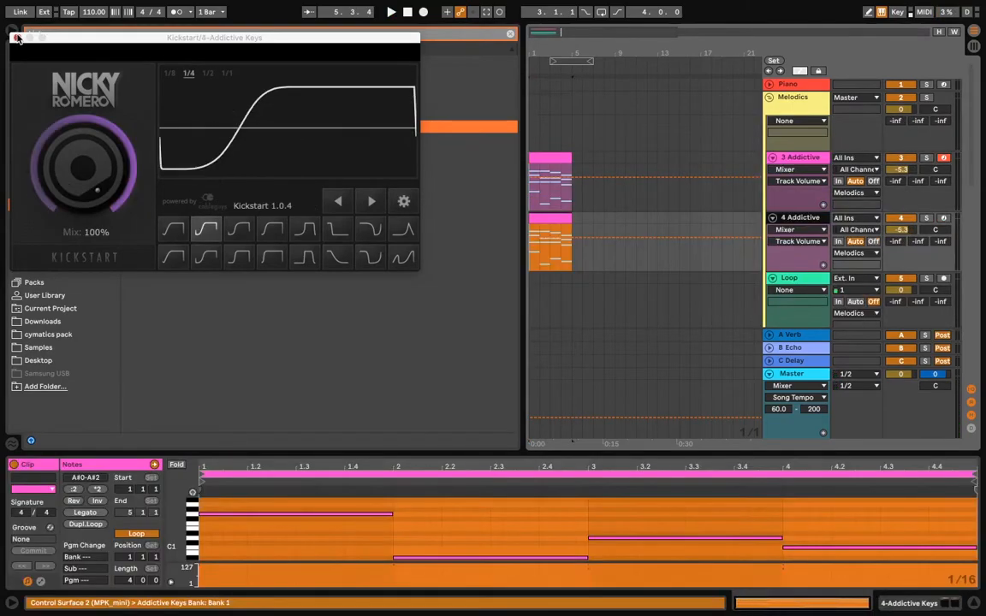
pyautogui.click(14, 37)
pyautogui.doubleClick(815, 221)
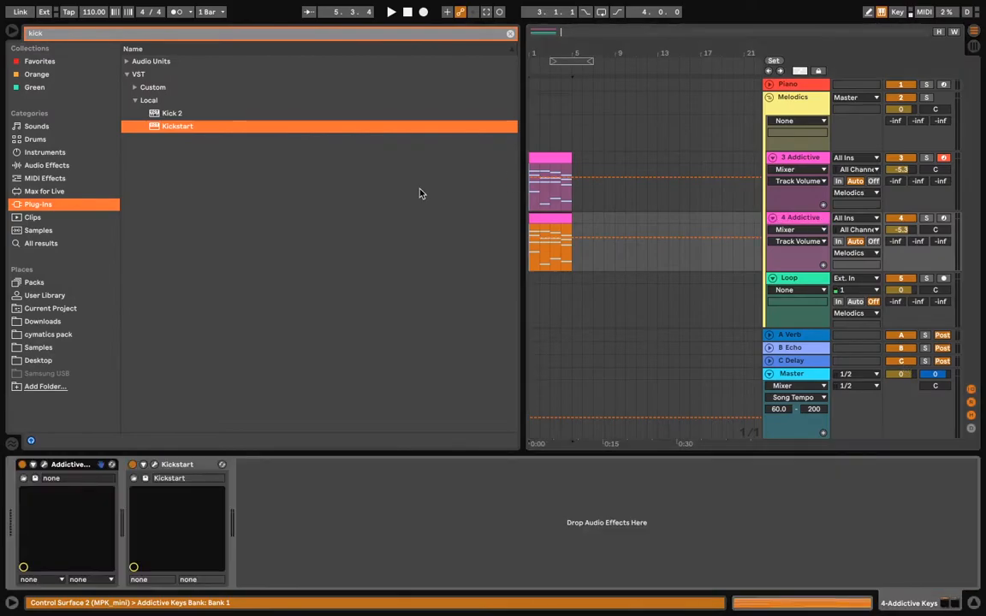
pyautogui.click(510, 33)
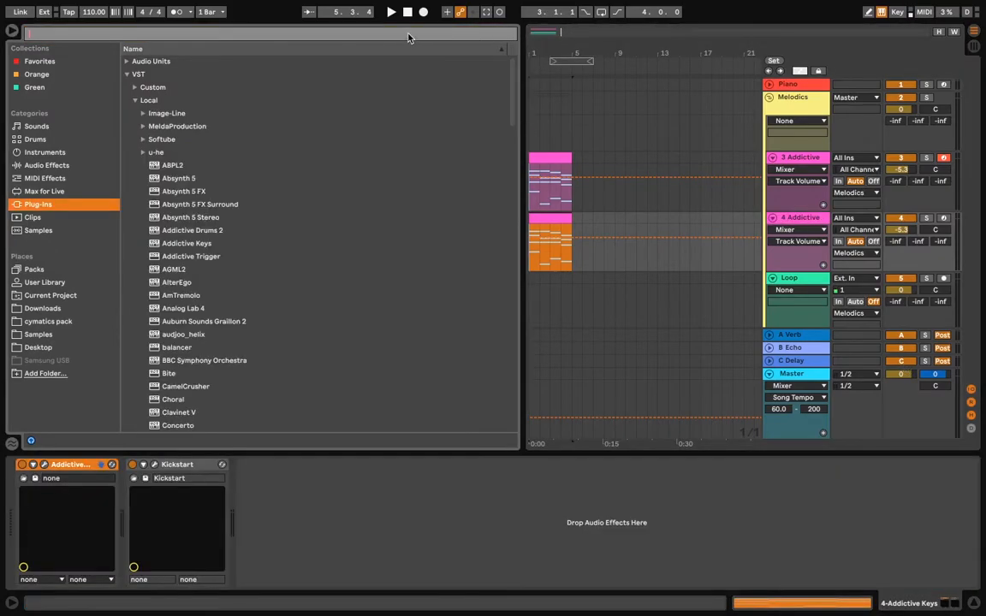
pyautogui.write('omni')
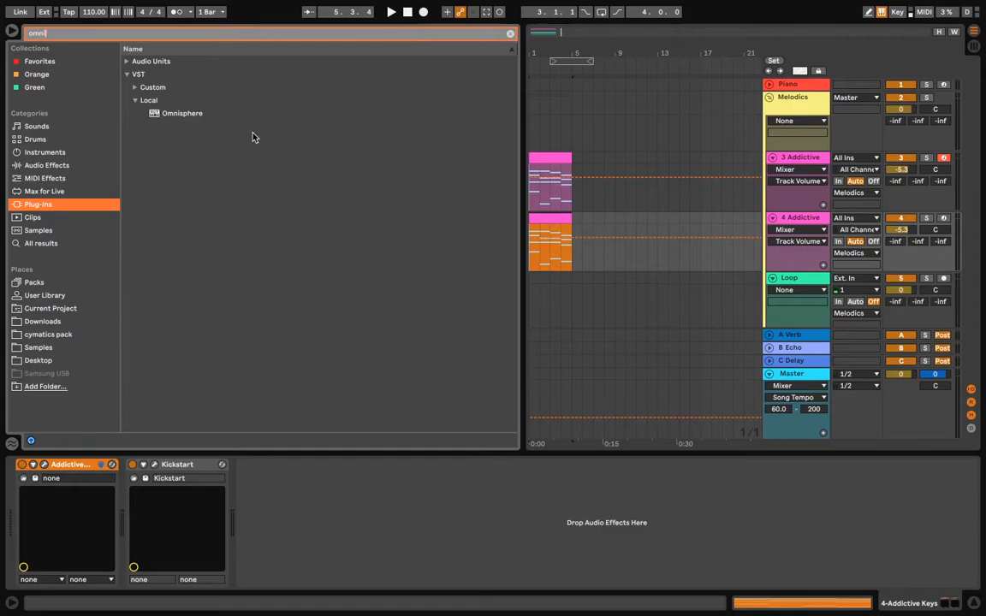
pyautogui.click(190, 114)
pyautogui.doubleClick(190, 114)
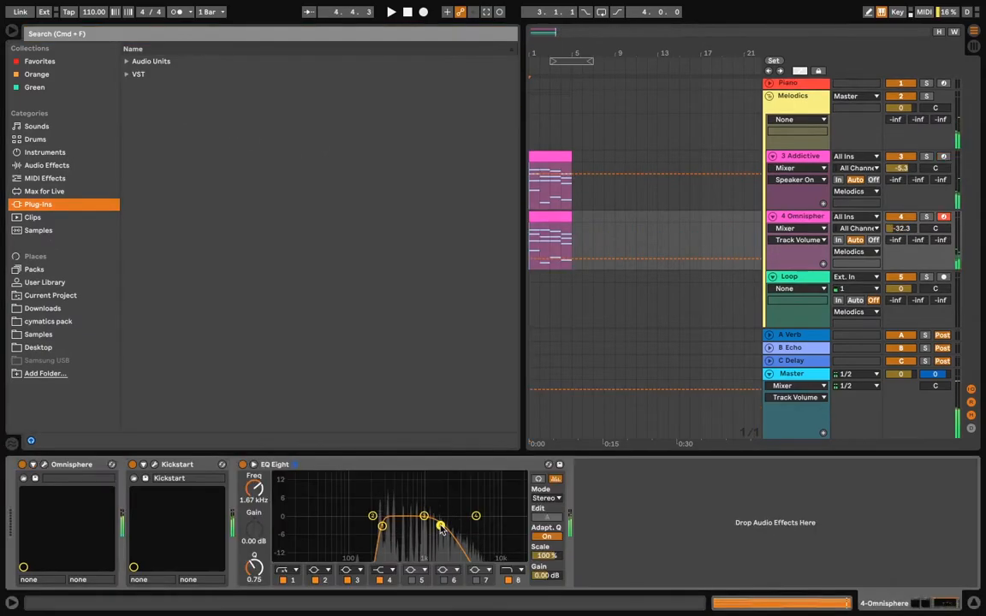
# Step: Set the high-cut band of the Omnisphere track's EQ Eight to 1.67 kHz and the track volume to -26.6 dB during playback
pyautogui.moveTo(433, 518); pyautogui.dragTo(441, 528)
pyautogui.press('space')
pyautogui.press('space')
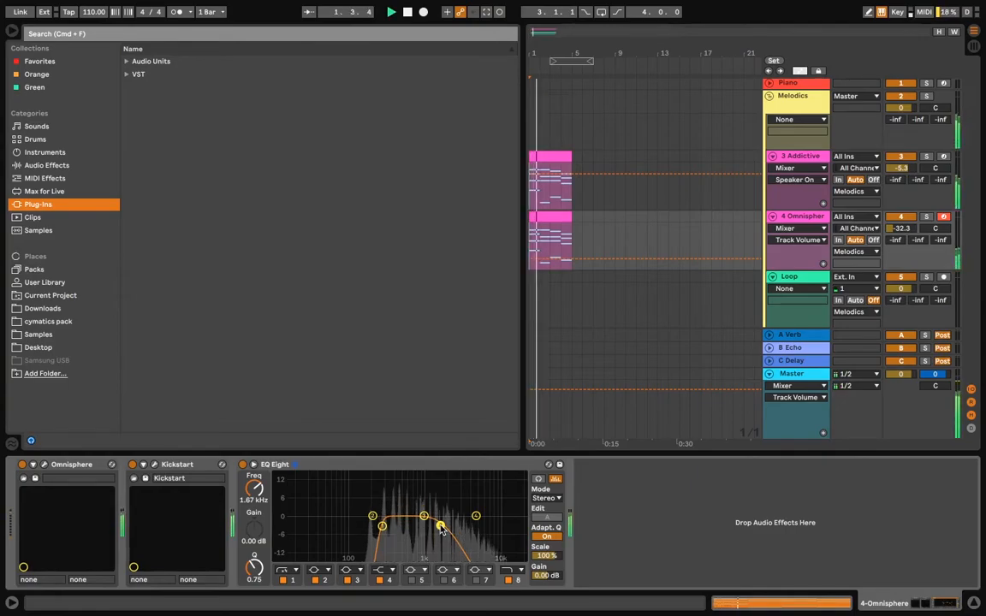
pyautogui.moveTo(903, 229); pyautogui.dragTo(903, 179)
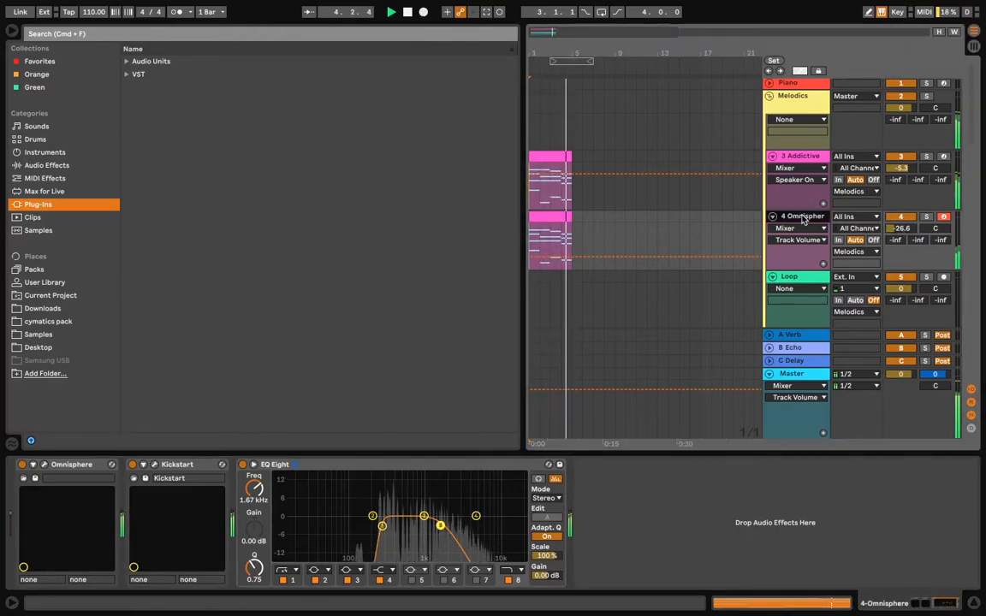
pyautogui.press('space')
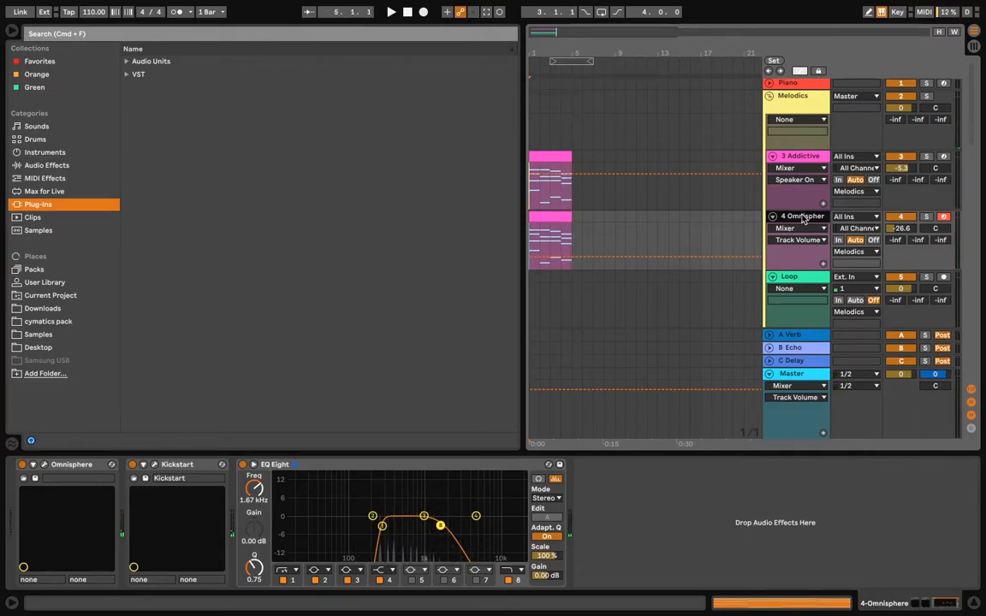
# Step: Fold the Melodics group track
pyautogui.rightClick(803, 220)
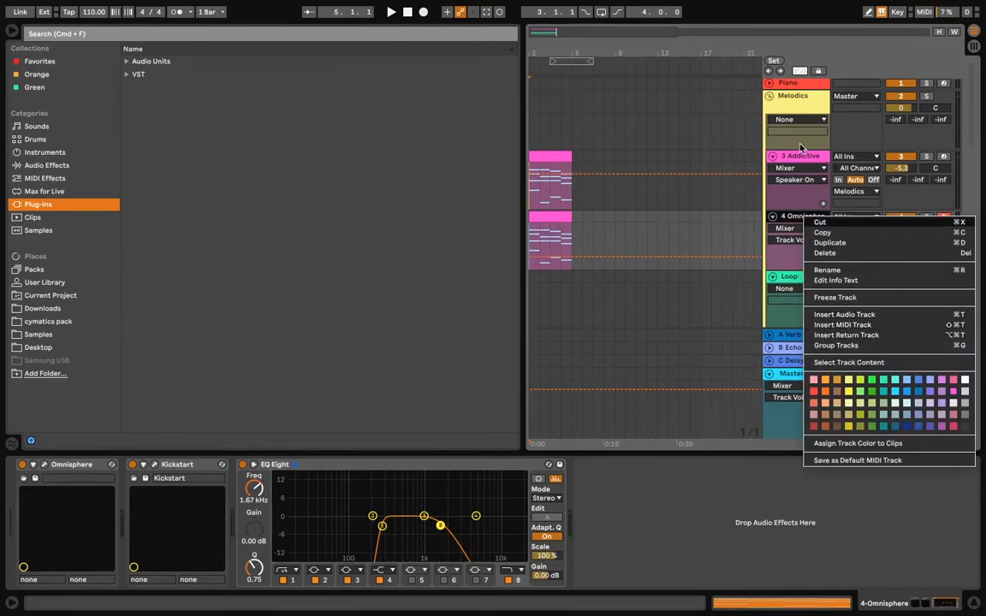
pyautogui.click(769, 97)
pyautogui.click(770, 97)
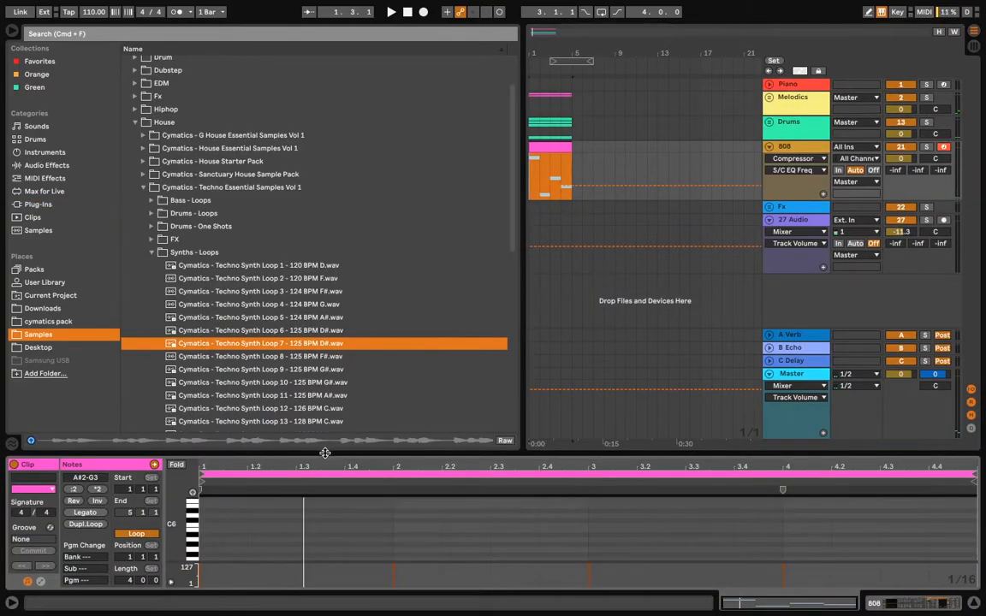
# Step: Enlarge the 808 clip's note editor and break its long bass notes into repeated shorter notes
pyautogui.moveTo(437, 455); pyautogui.dragTo(437, 101)
pyautogui.click(323, 220)
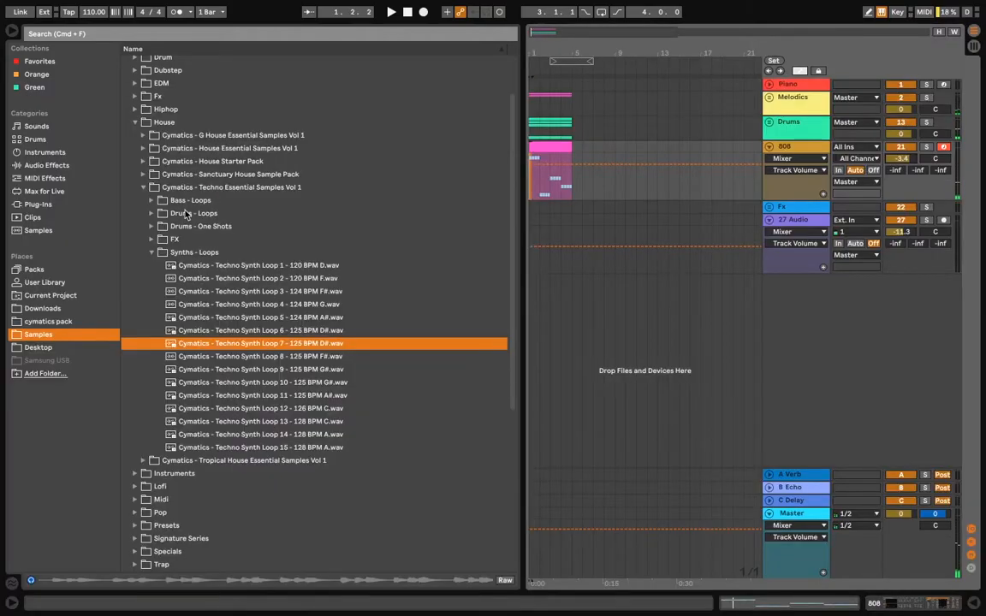
# Step: Place a vocal loop from the Cymatics Lofi Melodies and Vocals samples at bar 1 of audio track 28
pyautogui.click(145, 187)
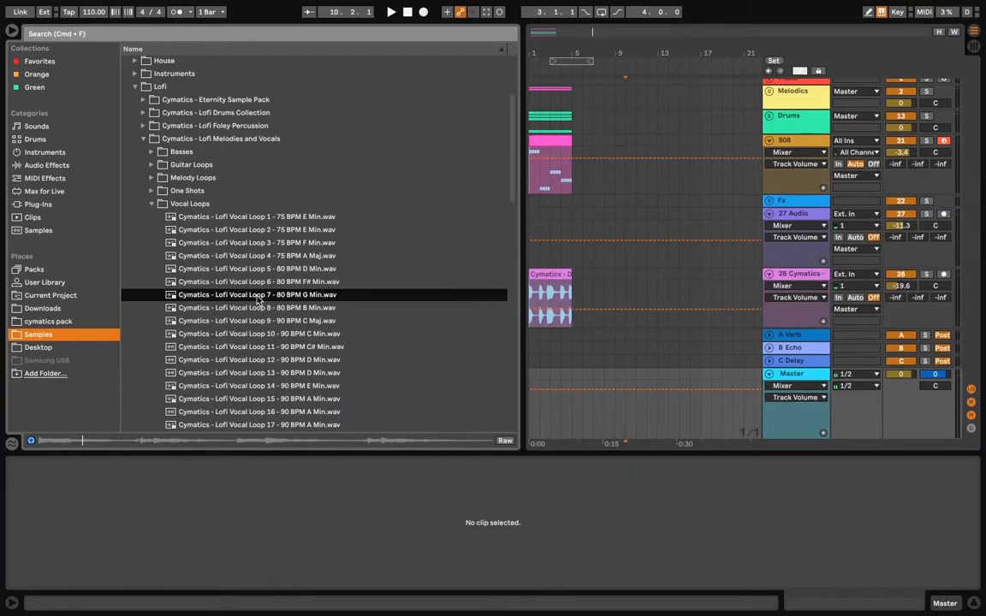
pyautogui.moveTo(256, 299); pyautogui.dragTo(533, 313)
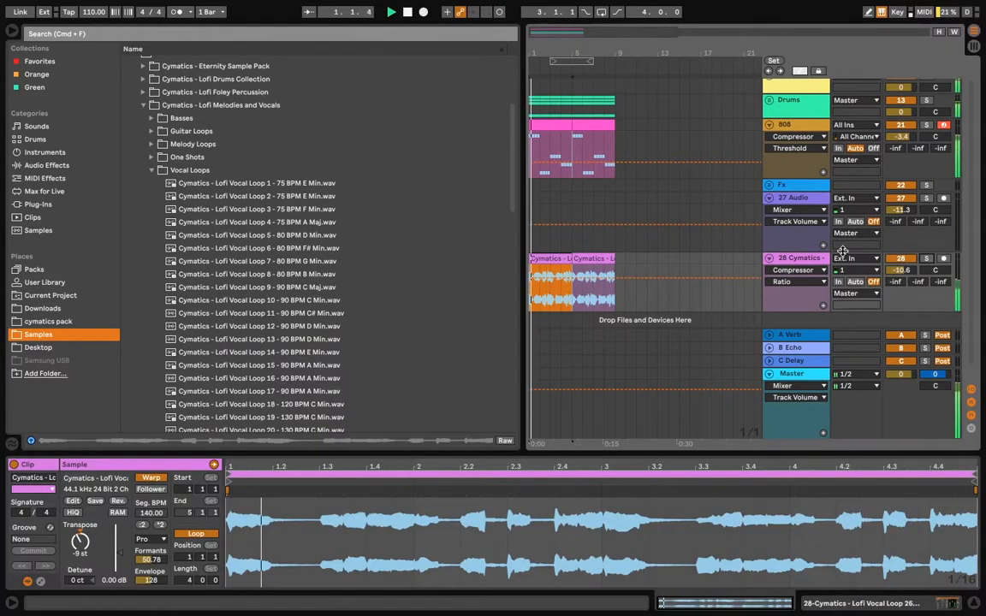
# Step: Set the volume of the vocal loop track to -11.3 dB during playback and select the track
pyautogui.click(901, 270)
pyautogui.moveTo(902, 270); pyautogui.dragTo(902, 271)
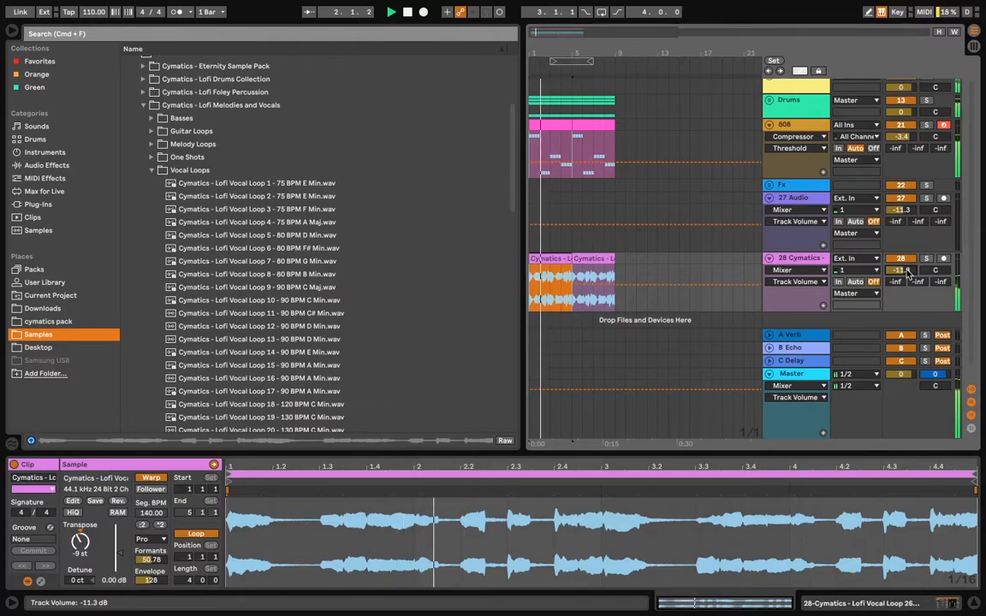
pyautogui.click(822, 261)
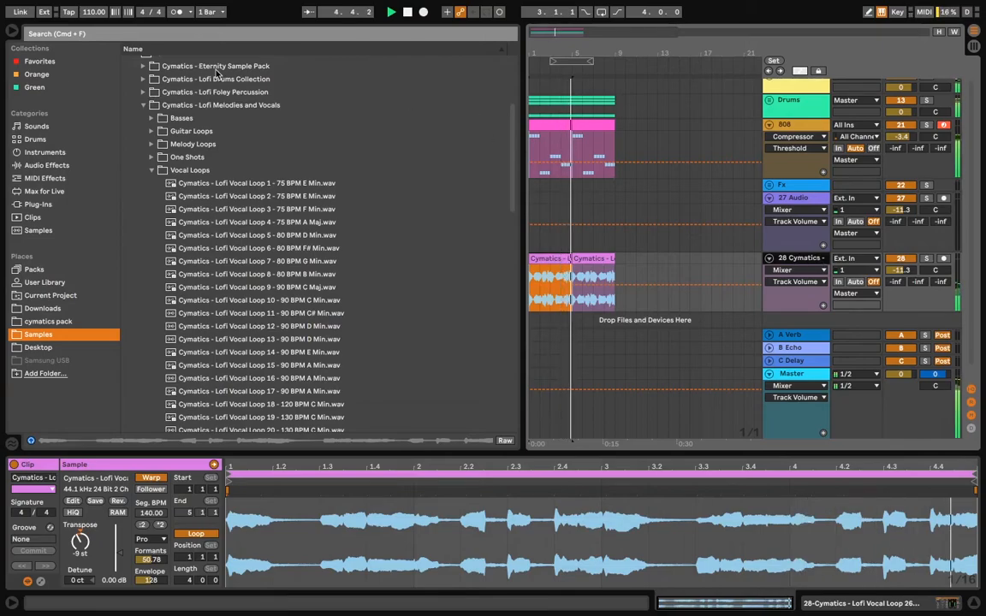
# Step: Hide the browser and fit the arrangement to the window width
pyautogui.click(14, 30)
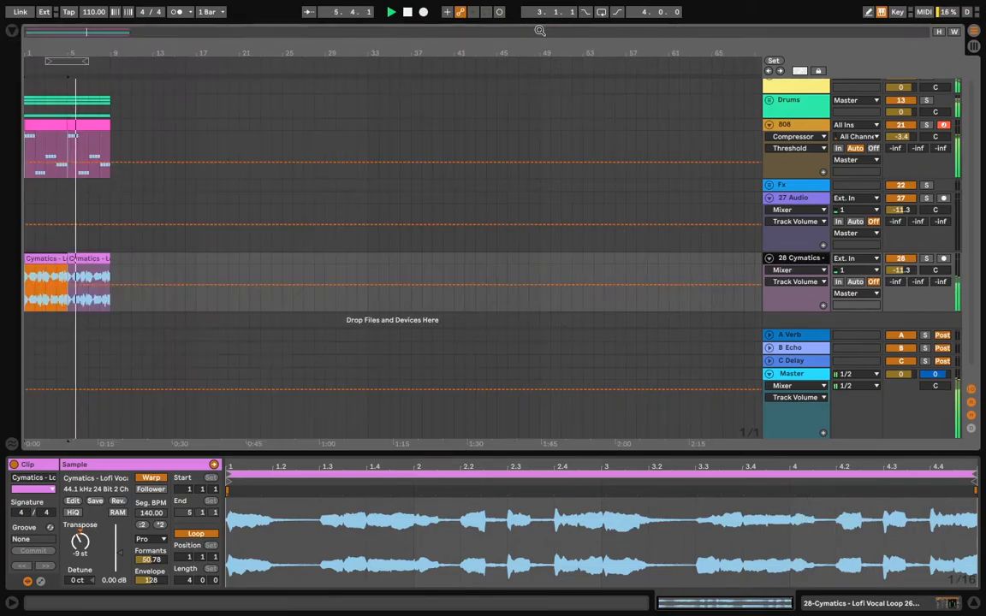
pyautogui.scroll(5, 381, 121)
pyautogui.hscroll(-8, 381, 121)
pyautogui.scroll(5, 381, 121)
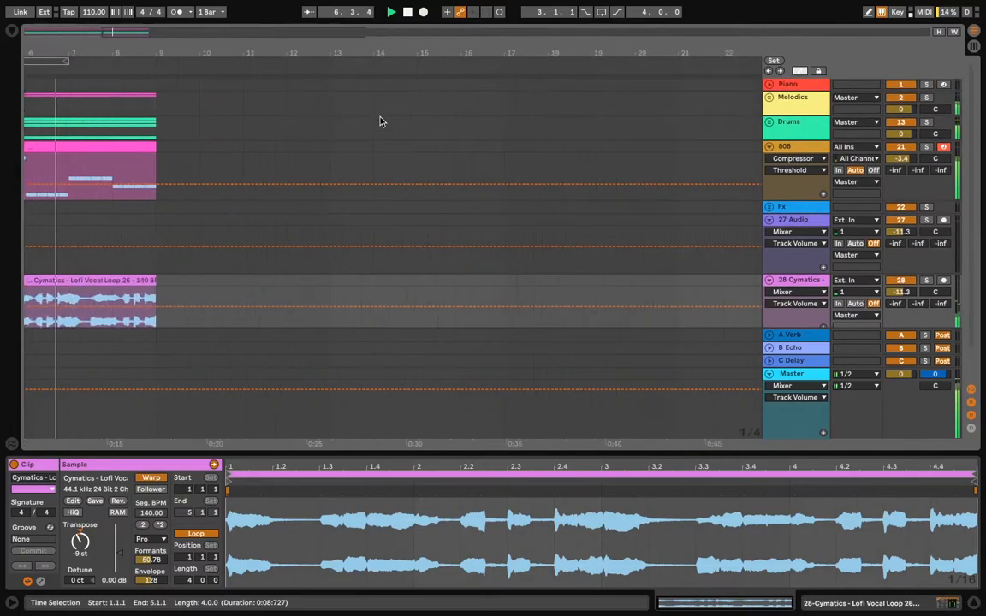
pyautogui.hscroll(-6, 381, 121)
pyautogui.click(954, 32)
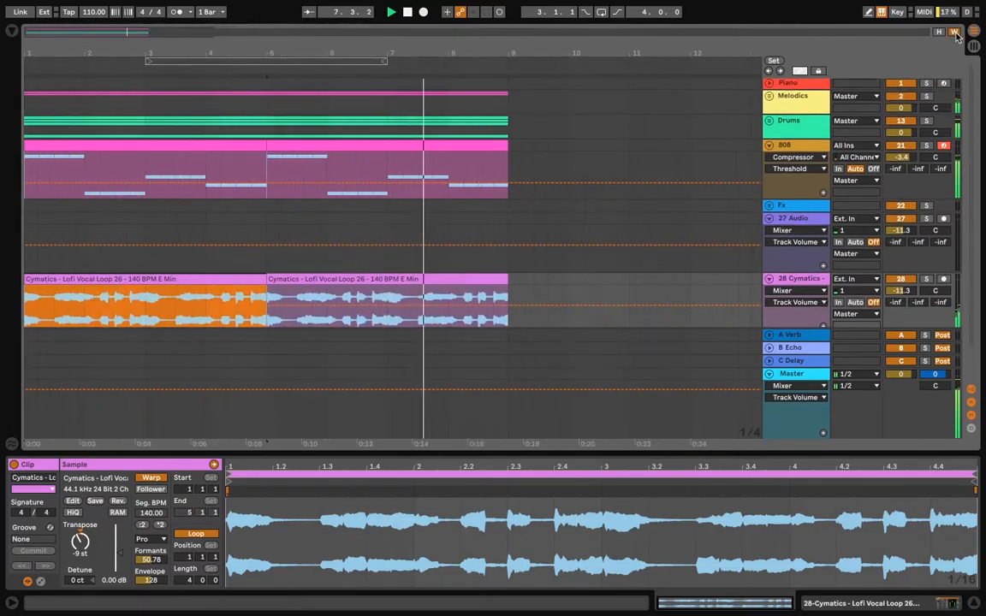